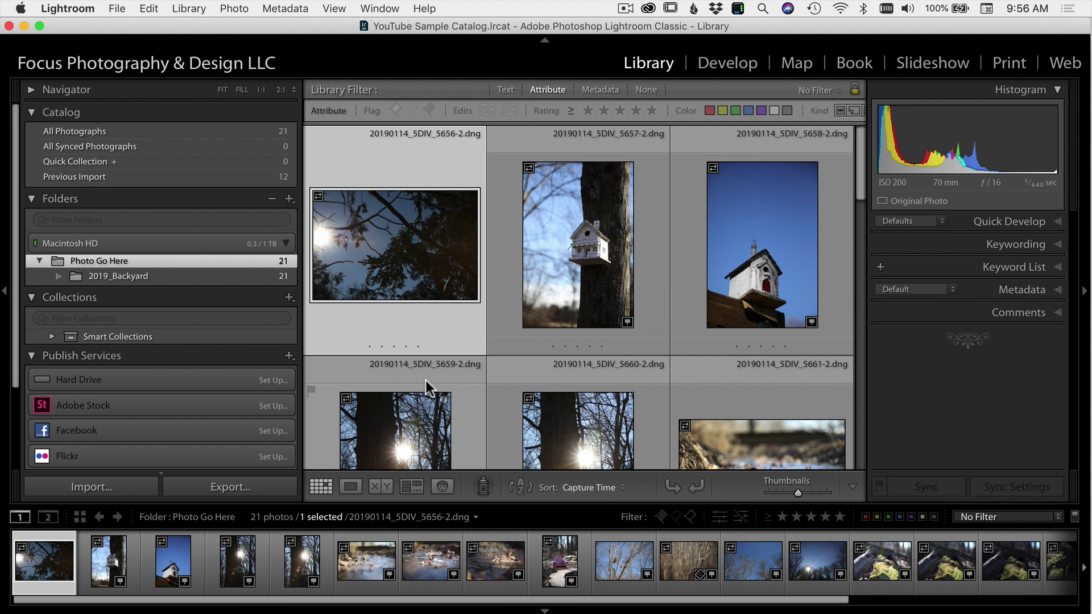
key("p")
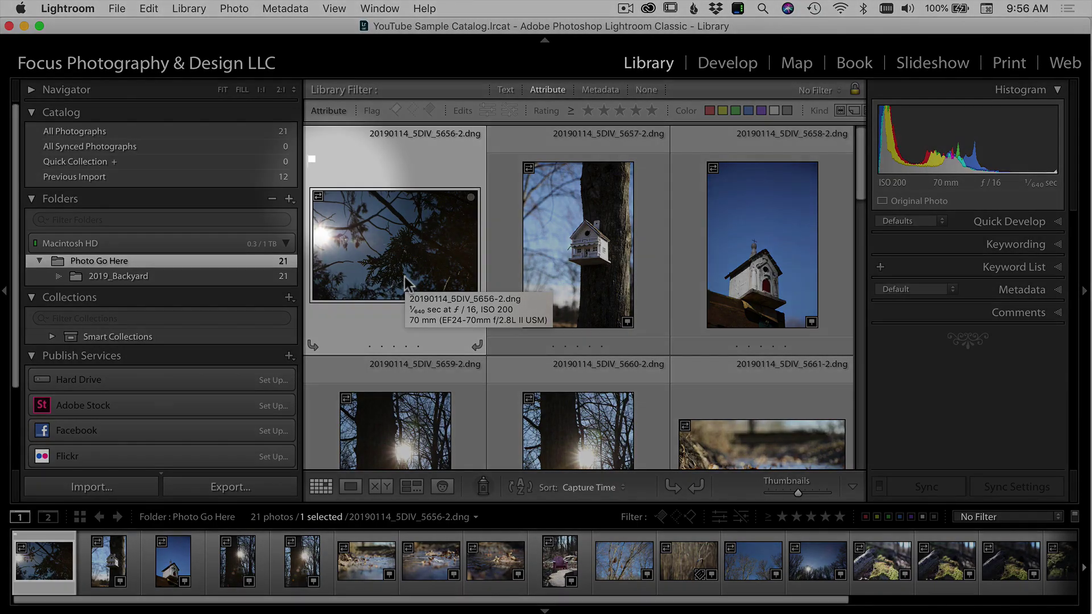
key("x")
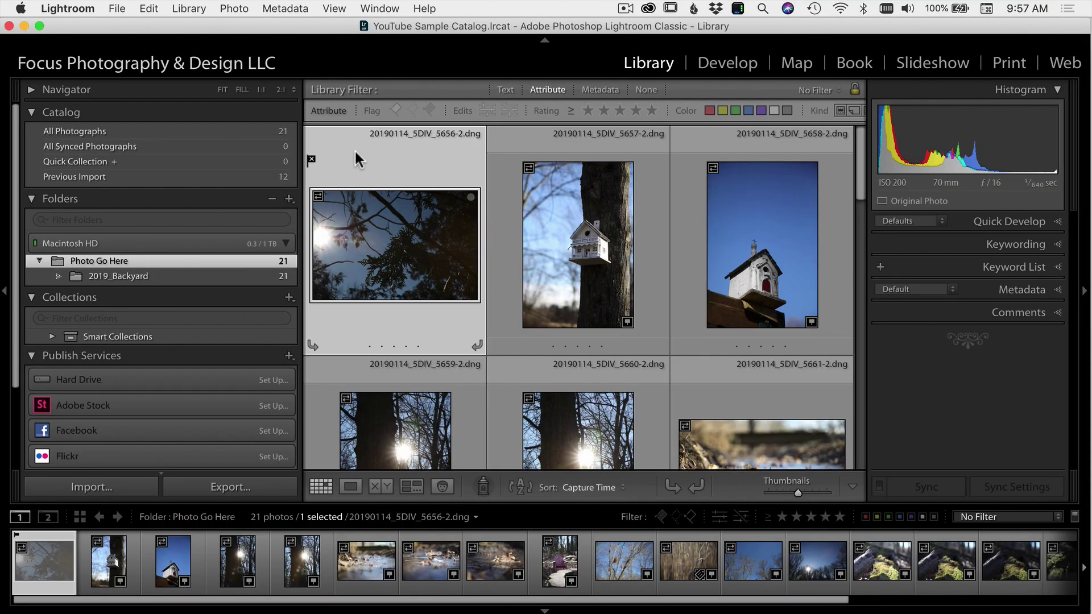
key("u")
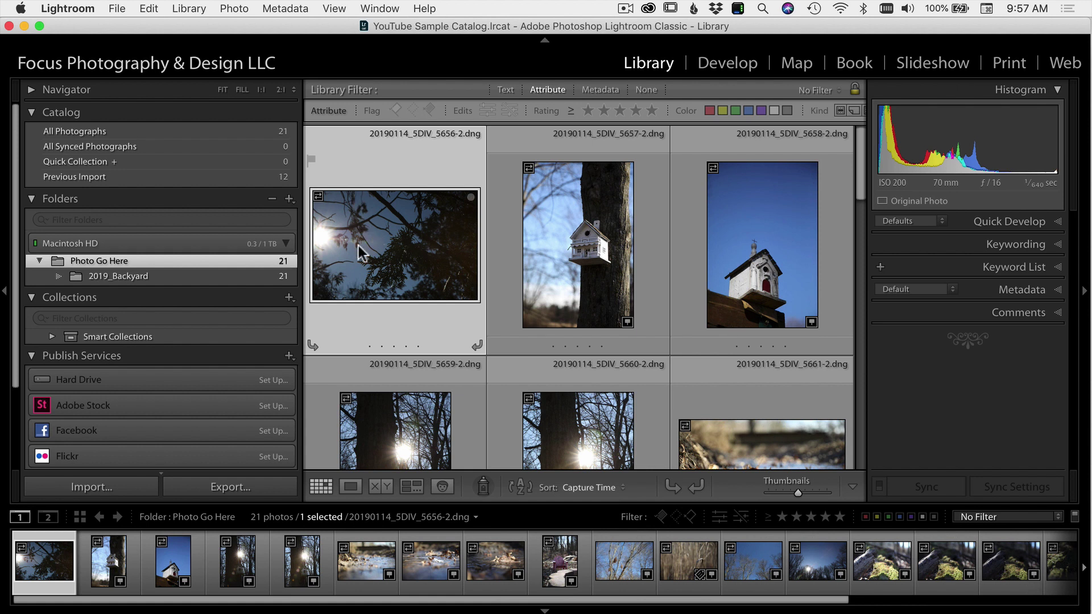
Step: In Loupe view, flag photos as picks (P) or rejects (X), stepping through to 5676
left_click(350, 487)
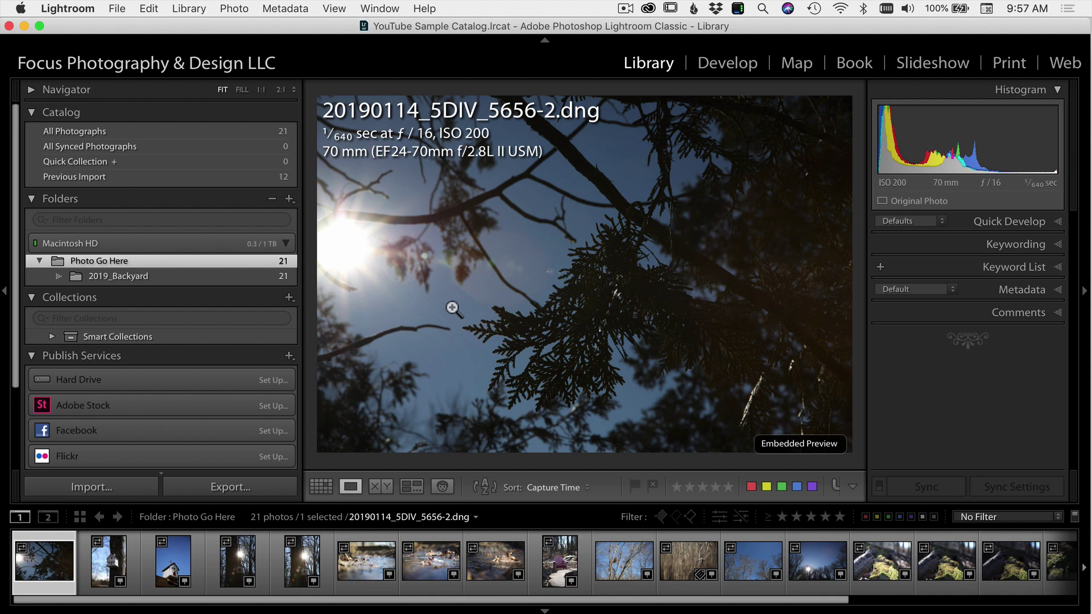
key("p")
key("p")
key("p")
key("p")
key("p")
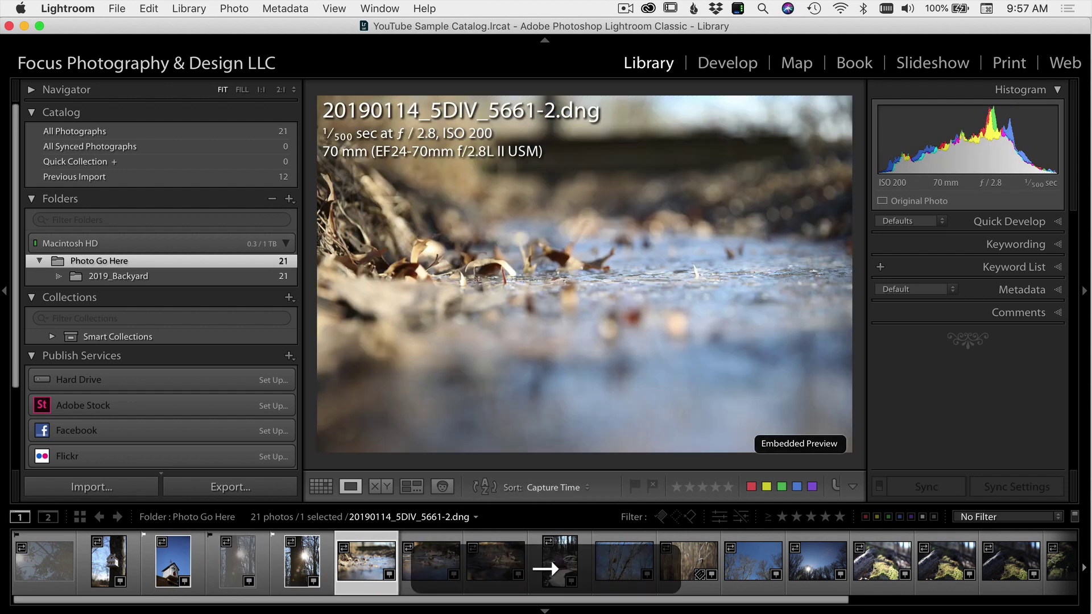
key("p")
key("p")
key("x")
key("Right")
key("Right")
key("Right")
key("Right")
key("Right")
key("Right")
key("Right")
key("Right")
key("Right")
key("Right")
key("Right")
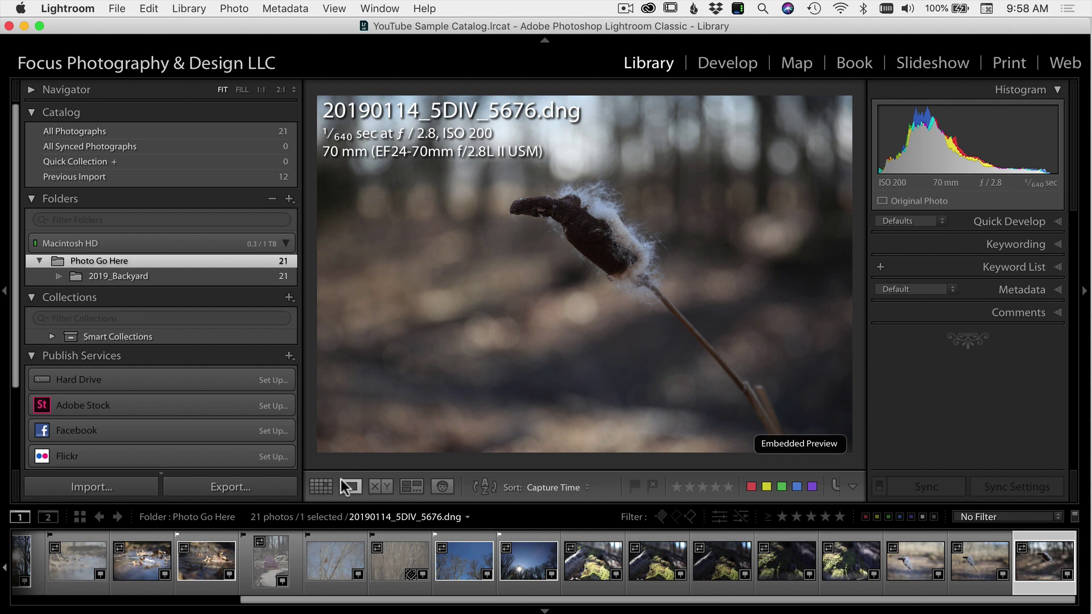
Step: Return to the thumbnail grid, review each photo's flag, and mark 5658-2 as a pick
left_click(321, 487)
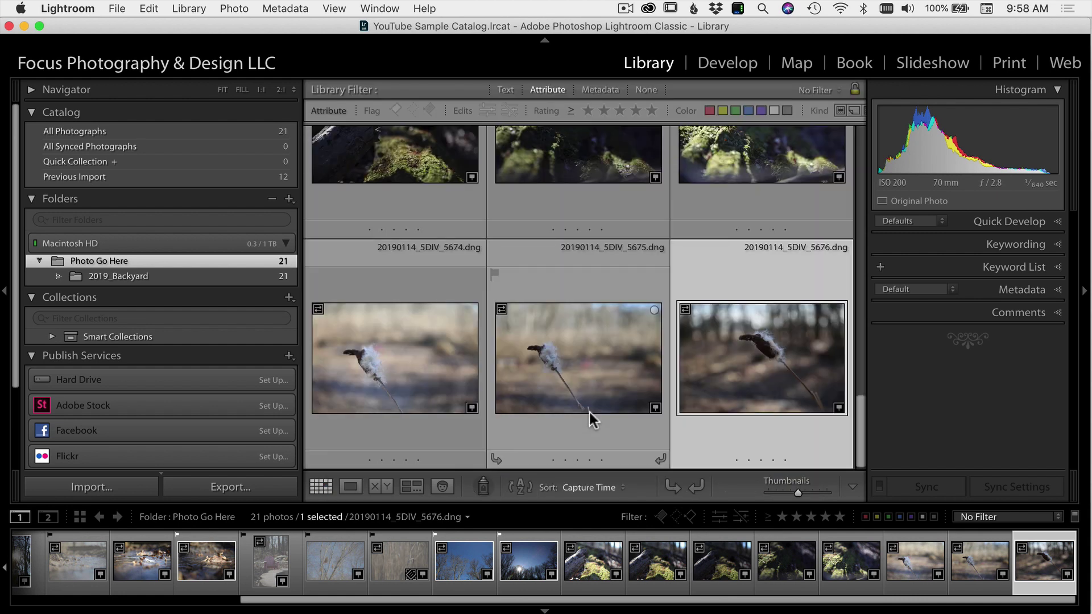
scroll(586, 412, "up", 3)
scroll(586, 409, "up", 4)
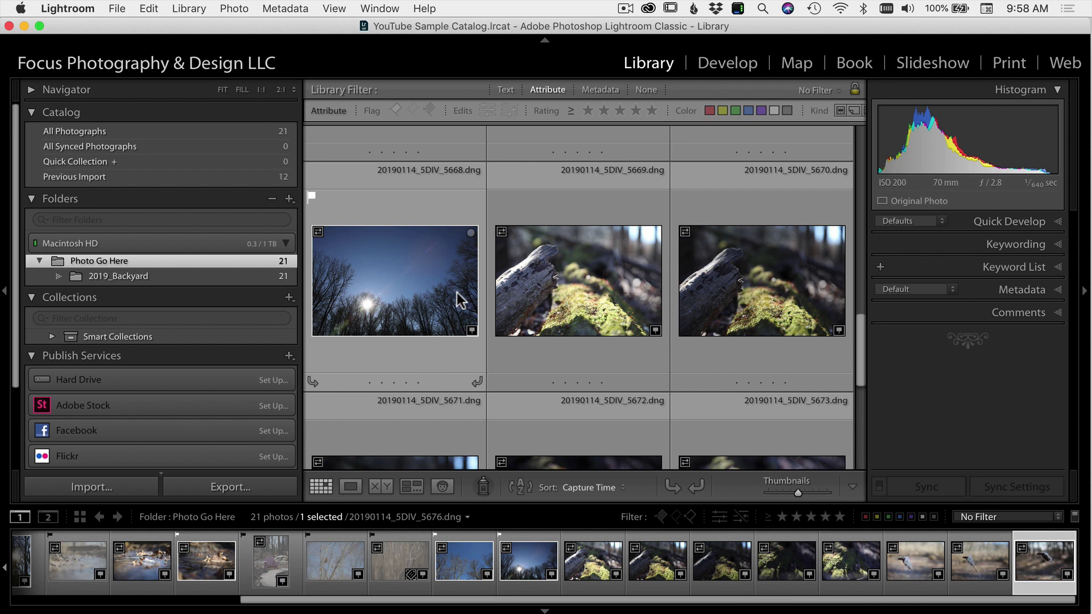
scroll(439, 299, "up", 3)
scroll(439, 303, "up", 3)
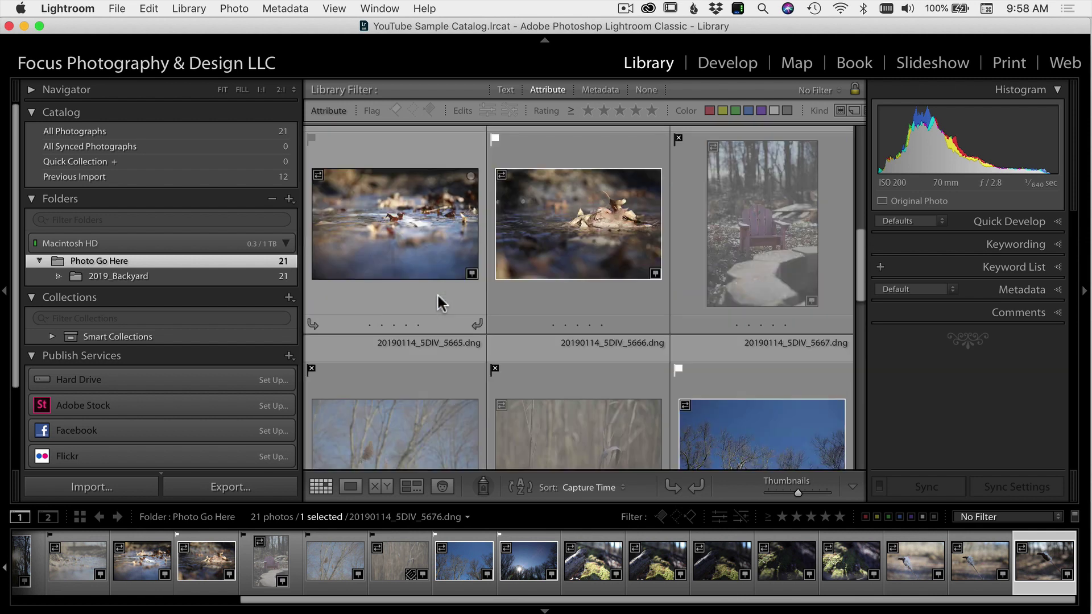
scroll(439, 303, "down", 1)
scroll(505, 410, "up", 3)
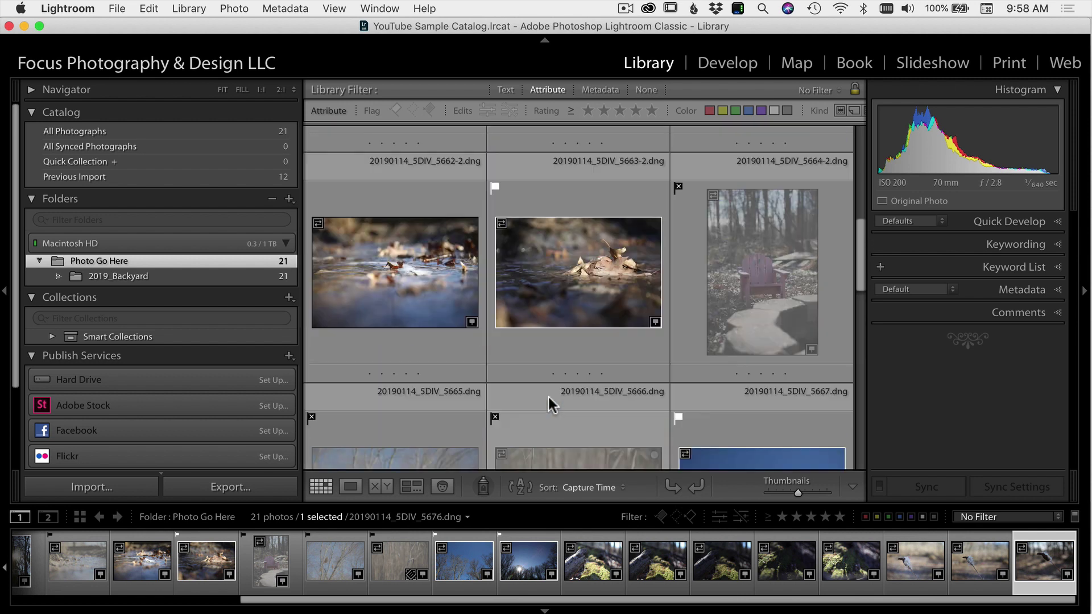
scroll(372, 385, "up", 1)
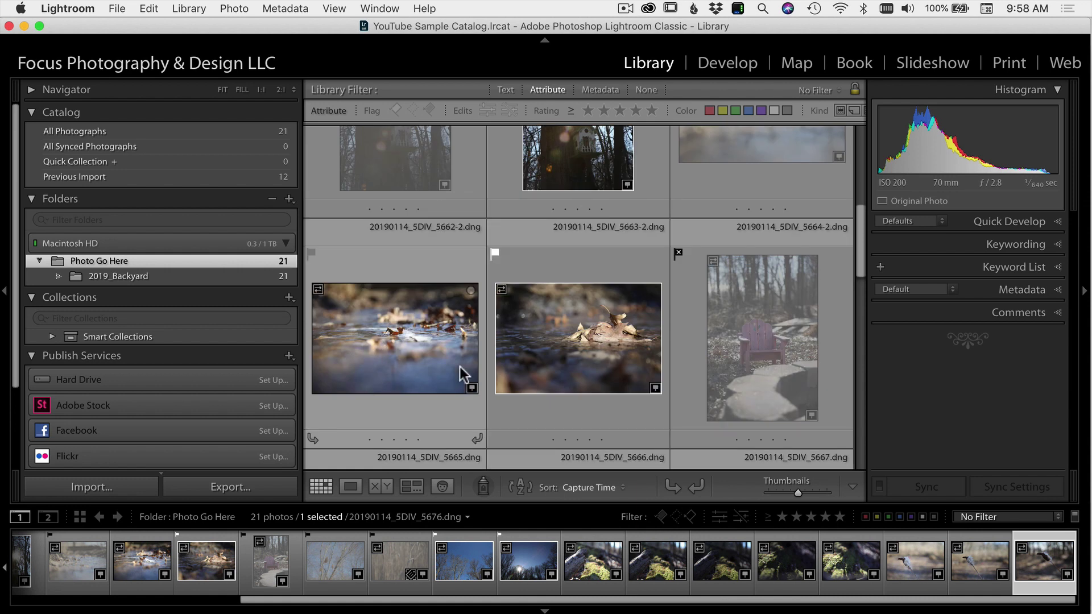
scroll(465, 373, "up", 2)
scroll(470, 376, "up", 5)
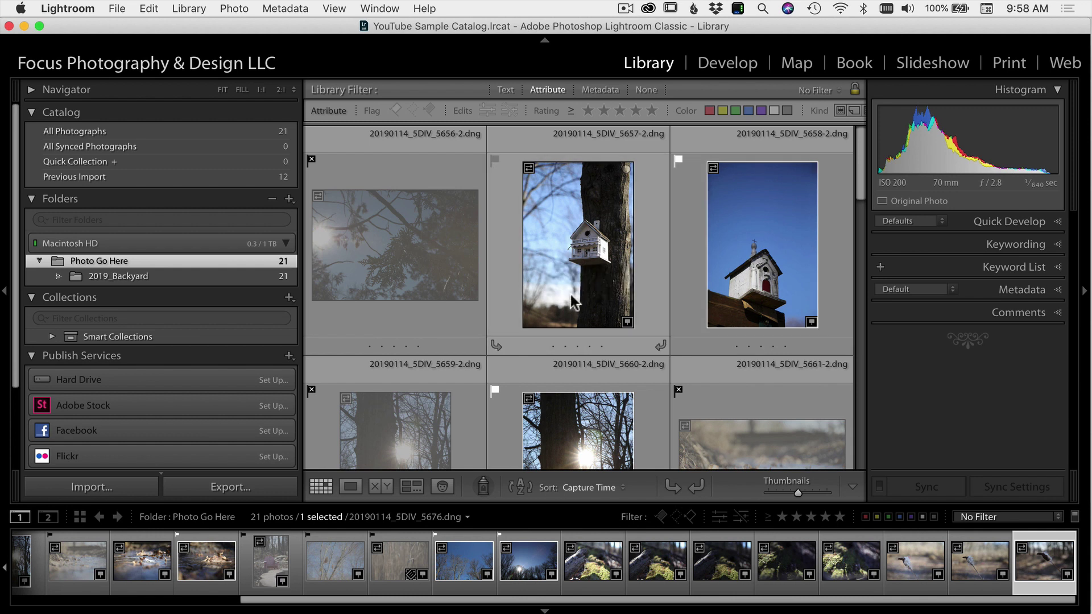
scroll(575, 297, "down", 3)
scroll(575, 297, "up", 4)
scroll(673, 276, "down", 2)
left_click(678, 161)
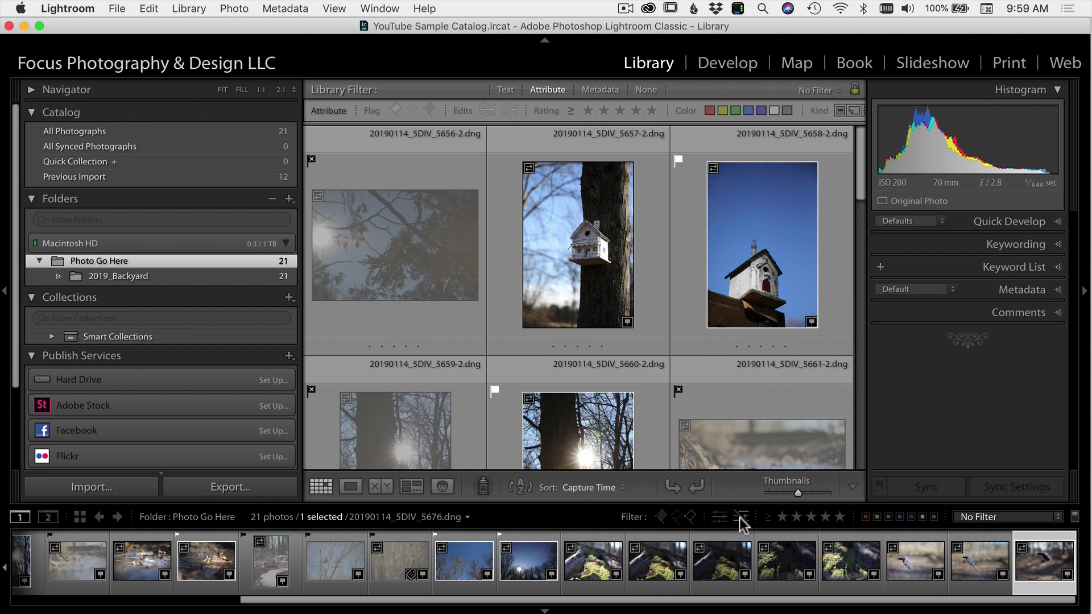
Step: Filter the filmstrip to flagged picks, then turn the filter off to show all 21 photos
key("super+z")
left_click(661, 515)
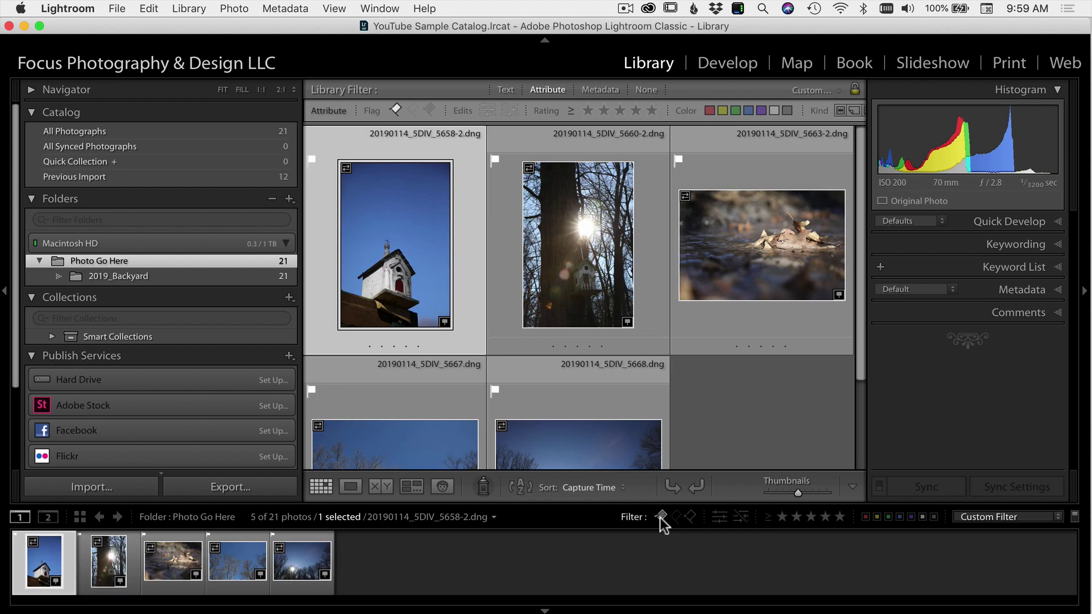
scroll(382, 243, "down", 2)
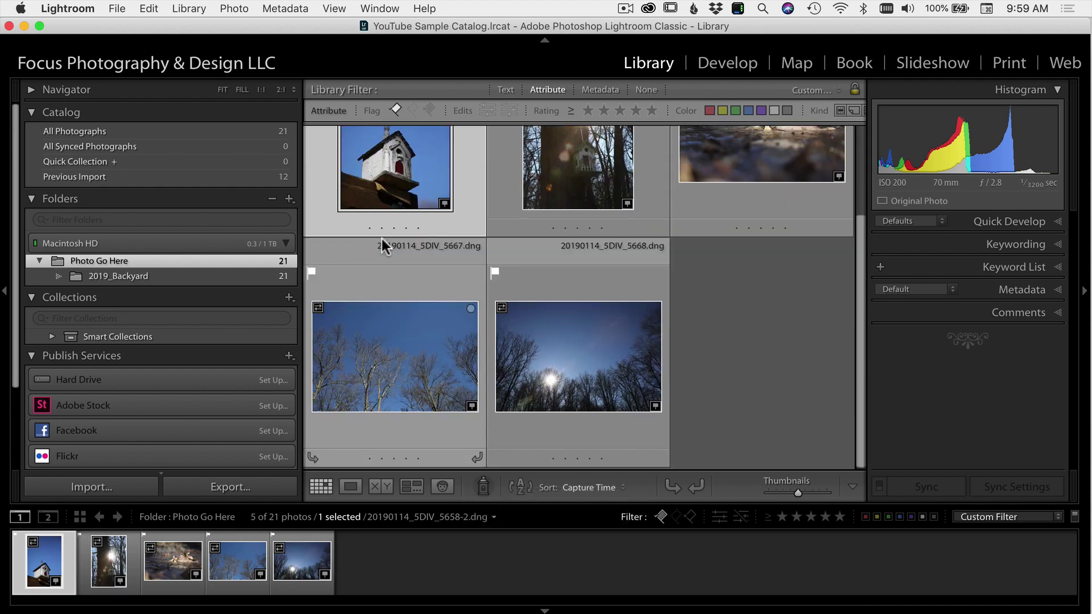
scroll(761, 363, "up", 1)
scroll(761, 362, "up", 1)
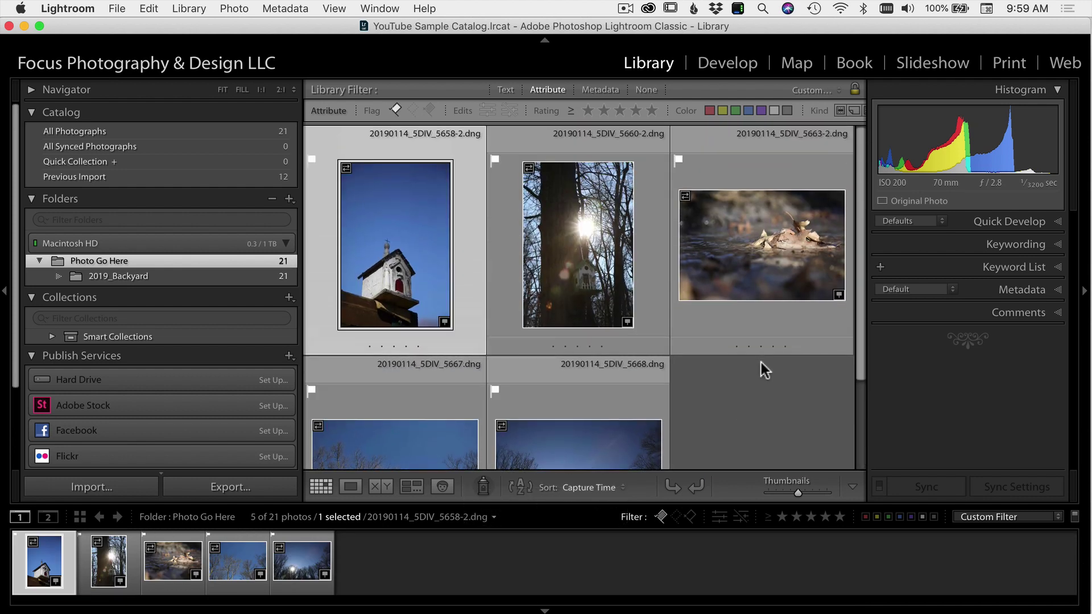
key("super+l")
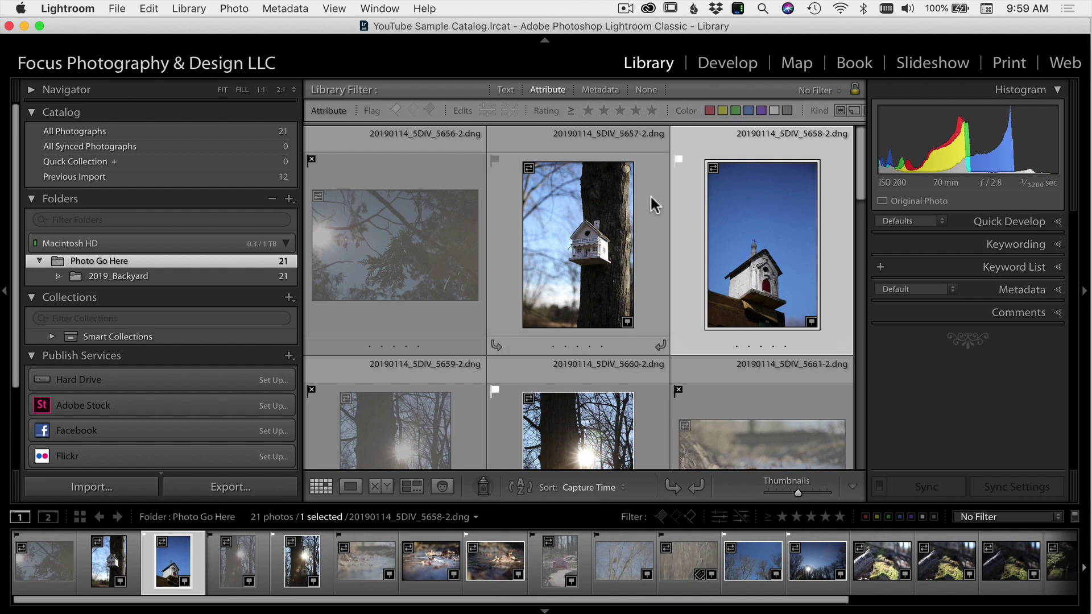
Step: Give photo 20190114_5DIV_5657-2.dng a four-star rating in the grid
left_click(590, 346)
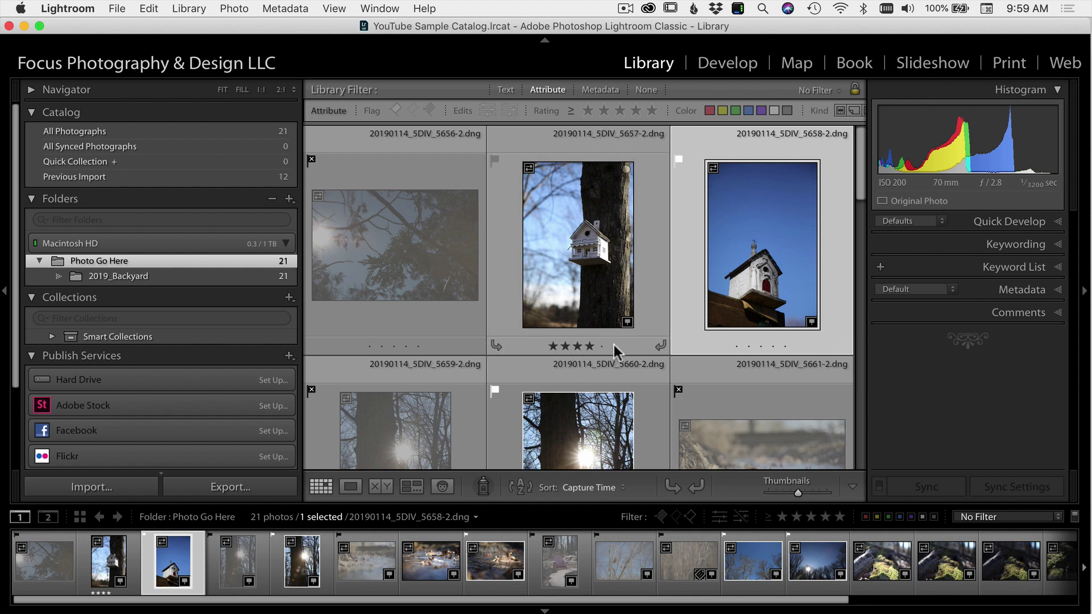